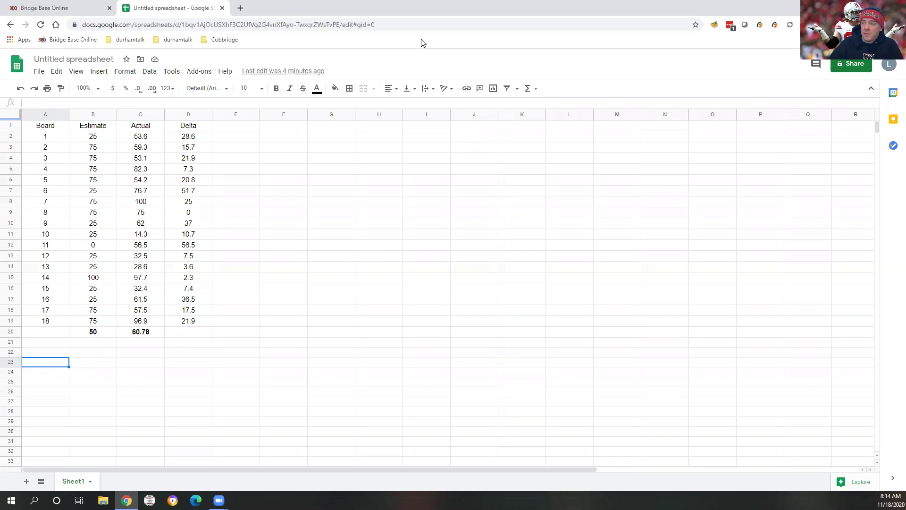
- Switch to Bridge Base Online and review the board-by-board results of the ACBL Daylong 18 Boards (MP) 1 tournament
key(ctrl+Tab)
scroll(671, 142, down, 5)
drag(887, 240, 886, 220)
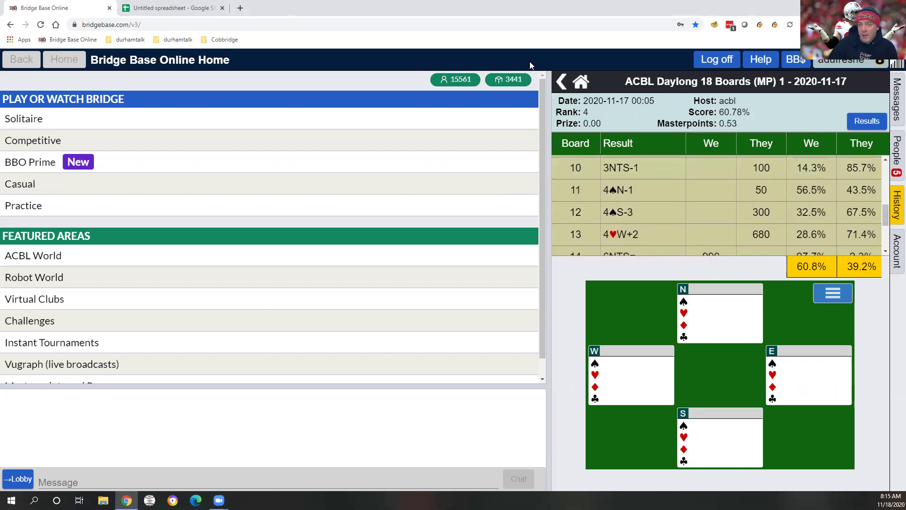
key(ctrl+Tab)
key(ctrl+shift+Tab)
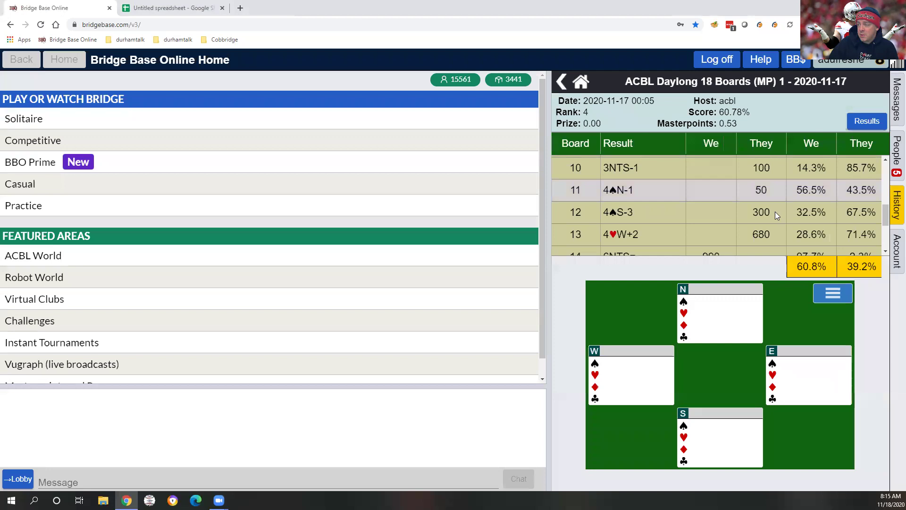
drag(887, 225, 887, 171)
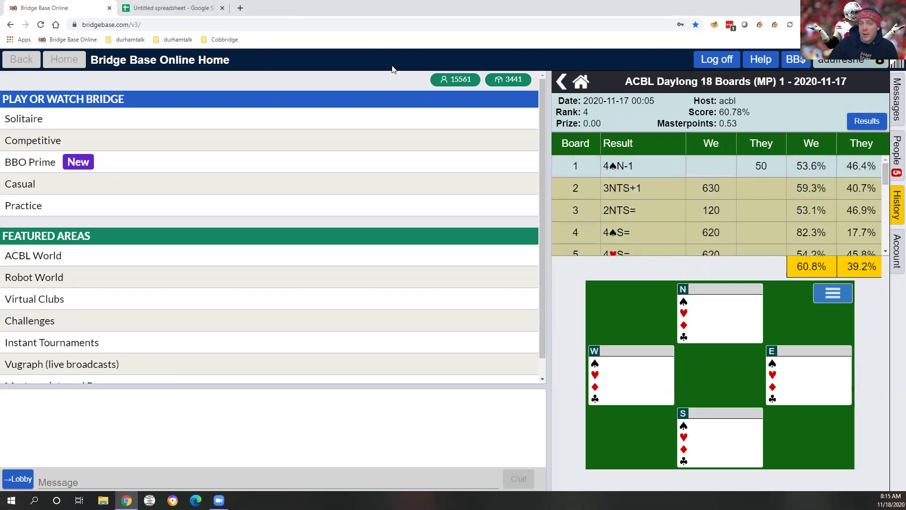
- Switch to the Google Sheets spreadsheet and sort the board table A1:D19 by the Delta column in descending order
key(ctrl+Tab)
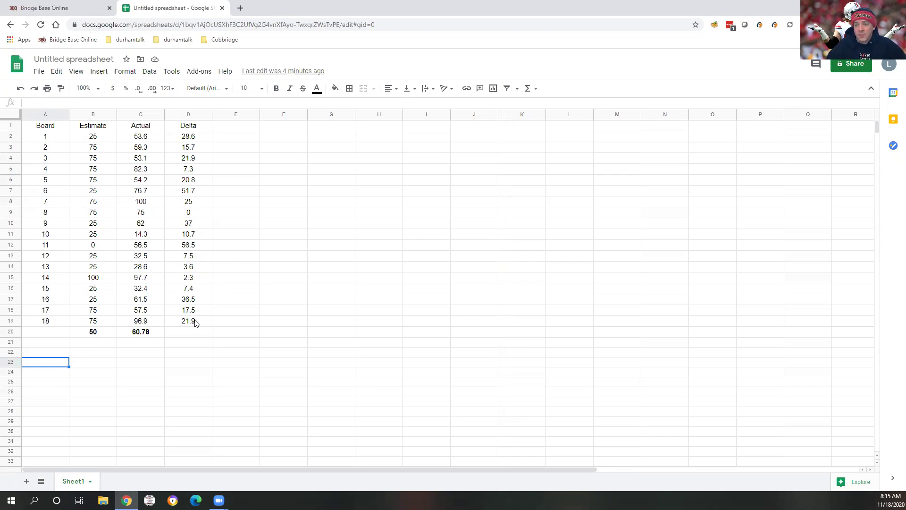
drag(198, 324, 31, 126)
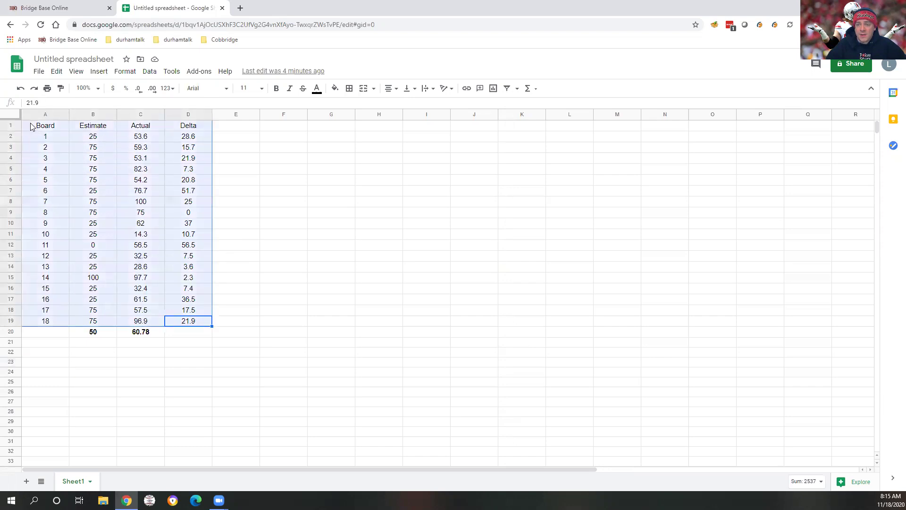
click(149, 71)
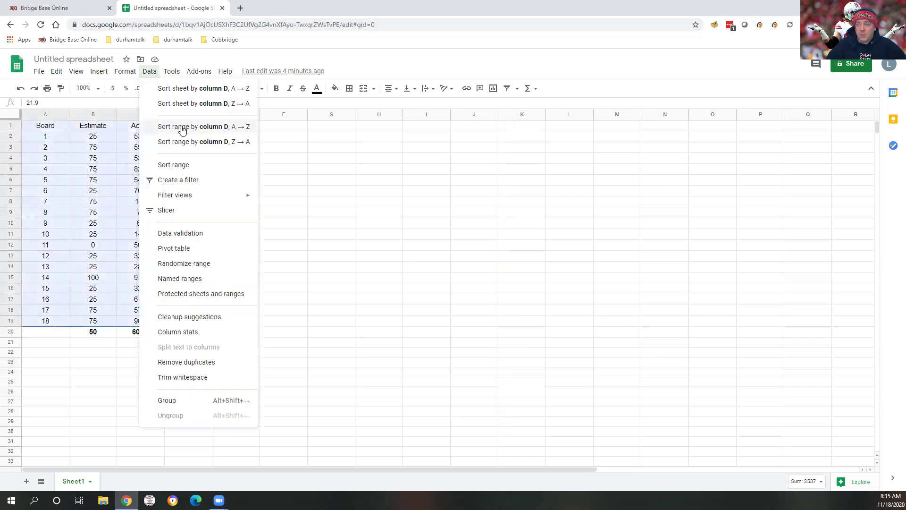
click(184, 141)
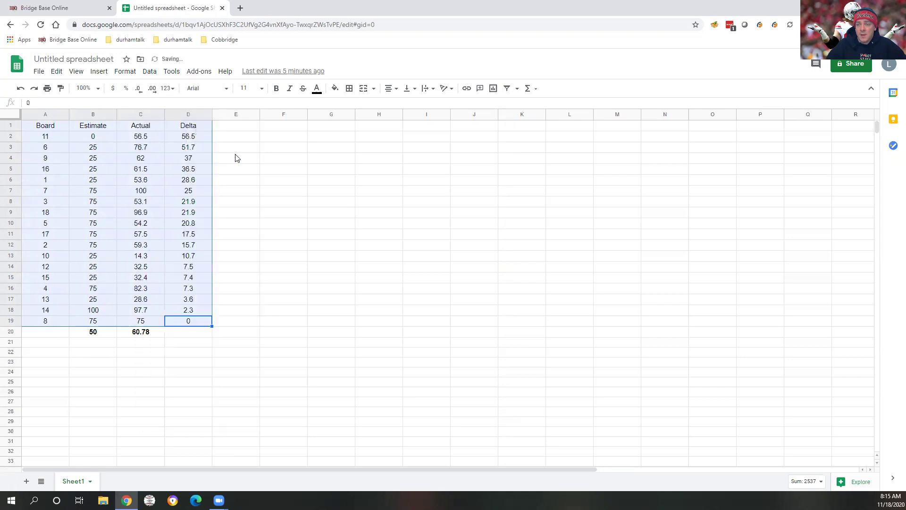
click(290, 171)
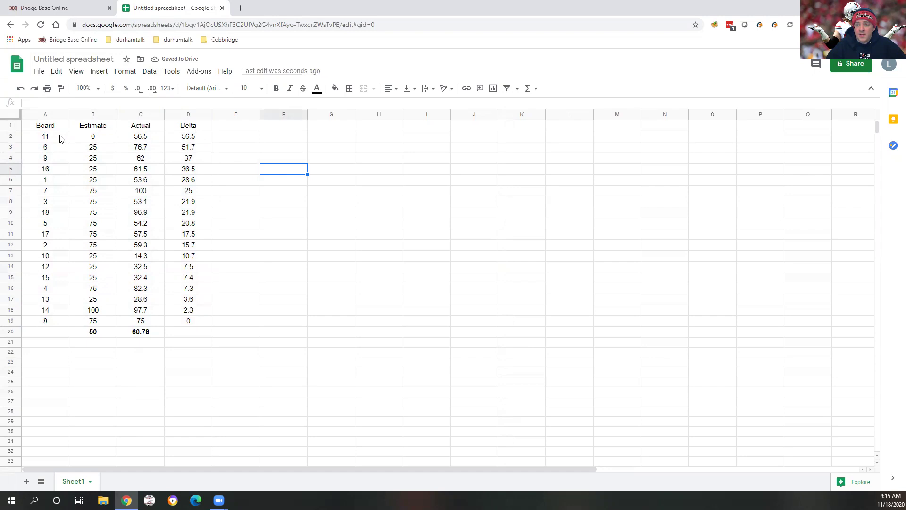
- Fill the cells for boards 11 and 6 in the Board column with orange
drag(60, 138, 60, 147)
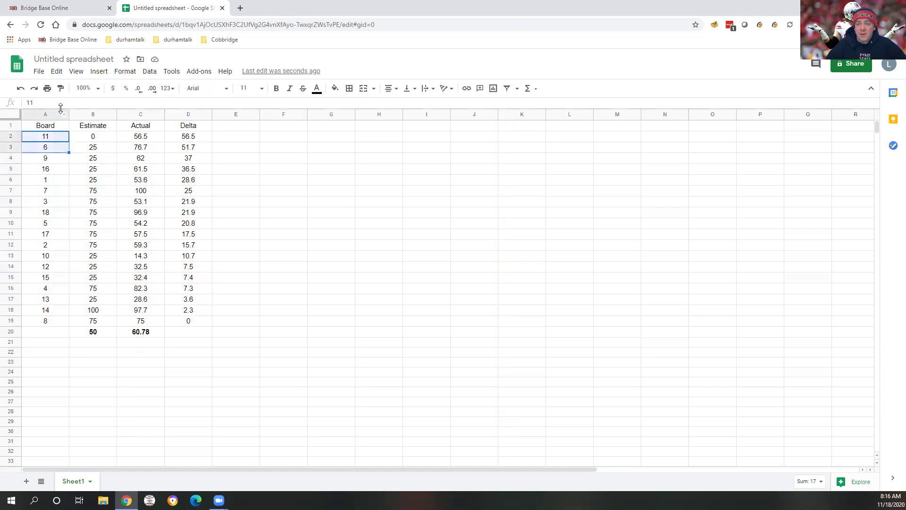
click(335, 89)
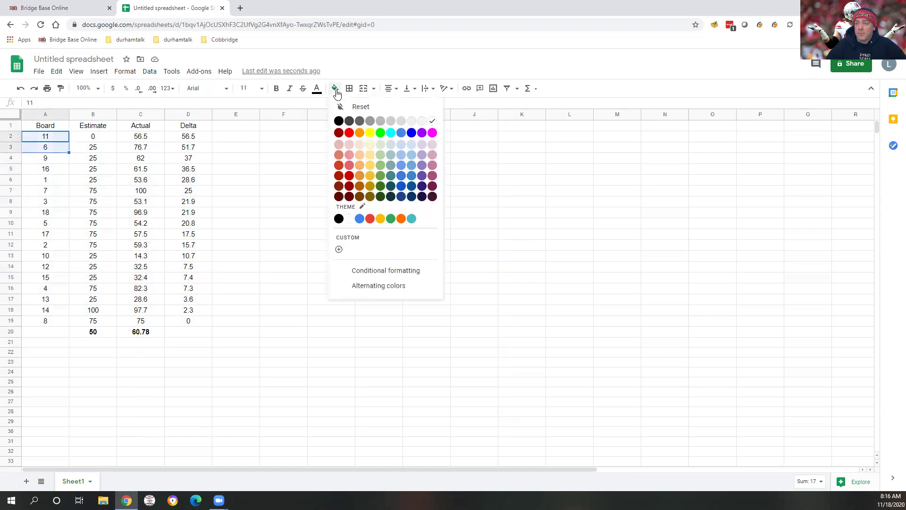
click(359, 134)
click(258, 161)
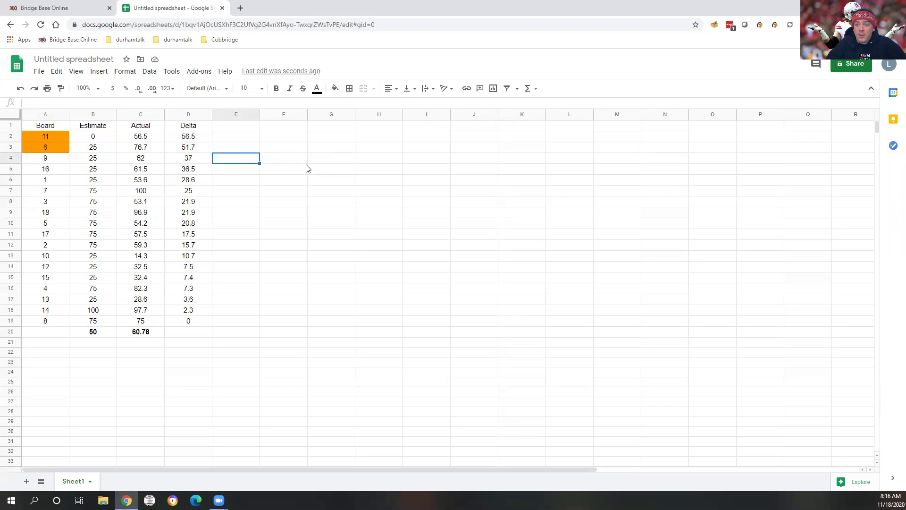
- Fill the cell for board 3 in the Board column with orange
click(56, 204)
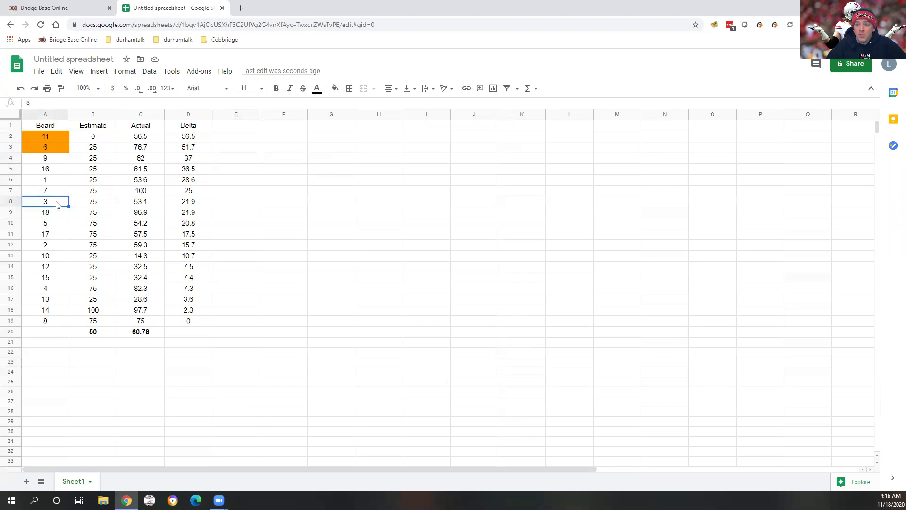
click(336, 89)
click(360, 136)
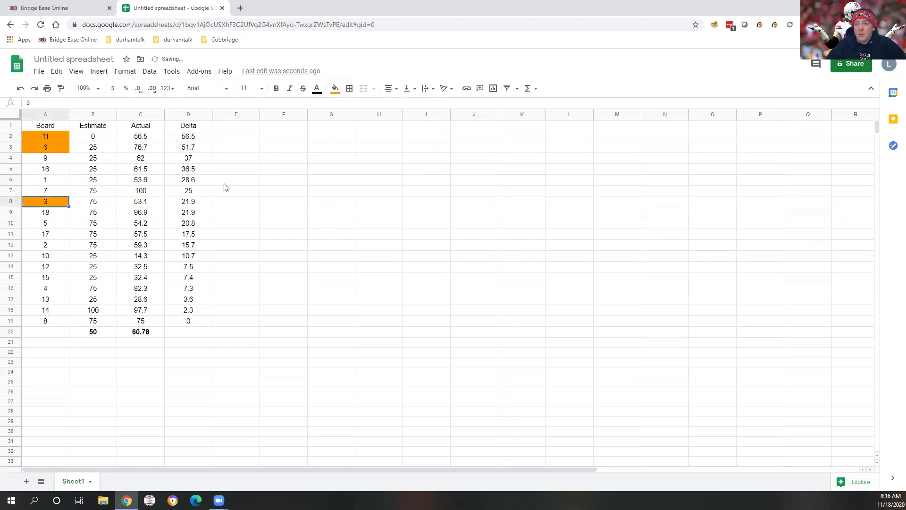
- Fill the cells for boards 5 and 3 in the Board column with green
click(58, 225)
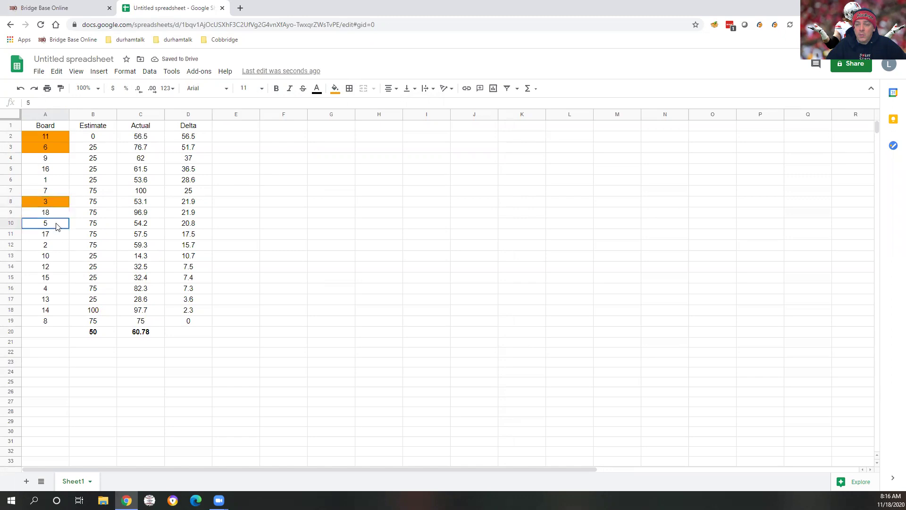
click(335, 89)
click(380, 136)
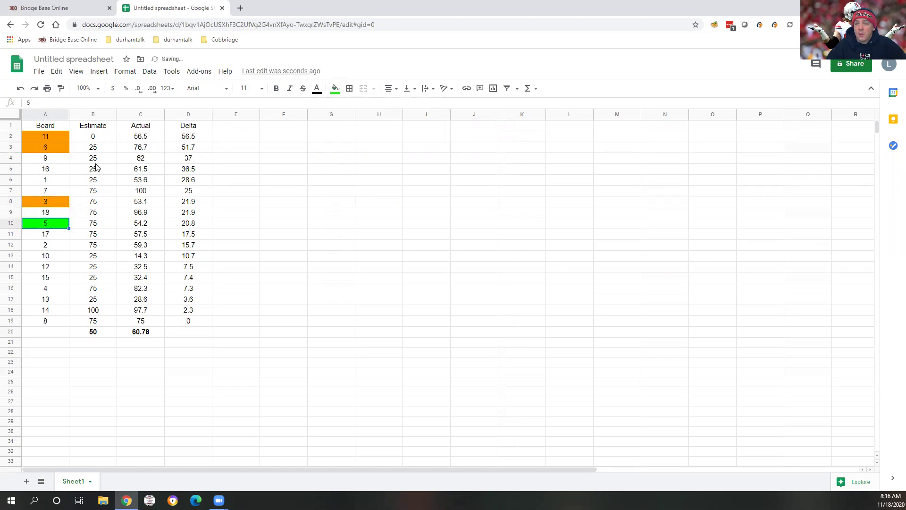
click(47, 202)
click(338, 90)
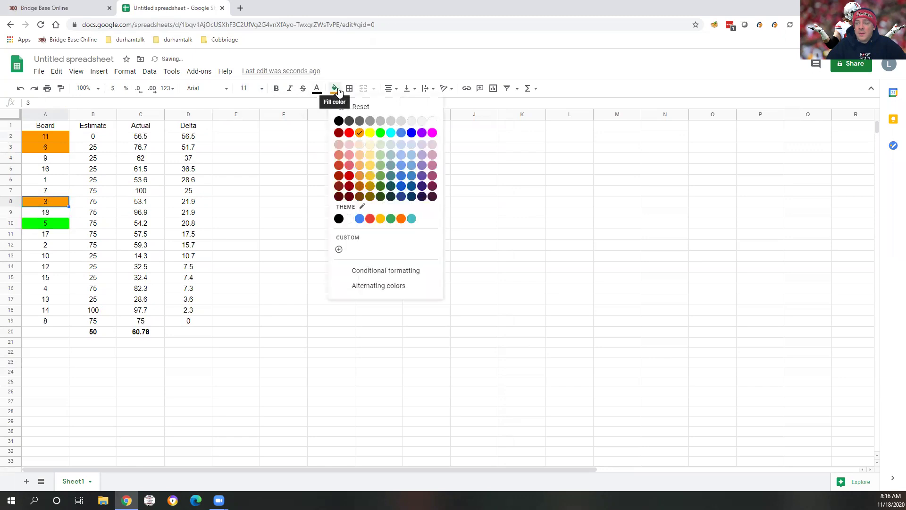
click(380, 132)
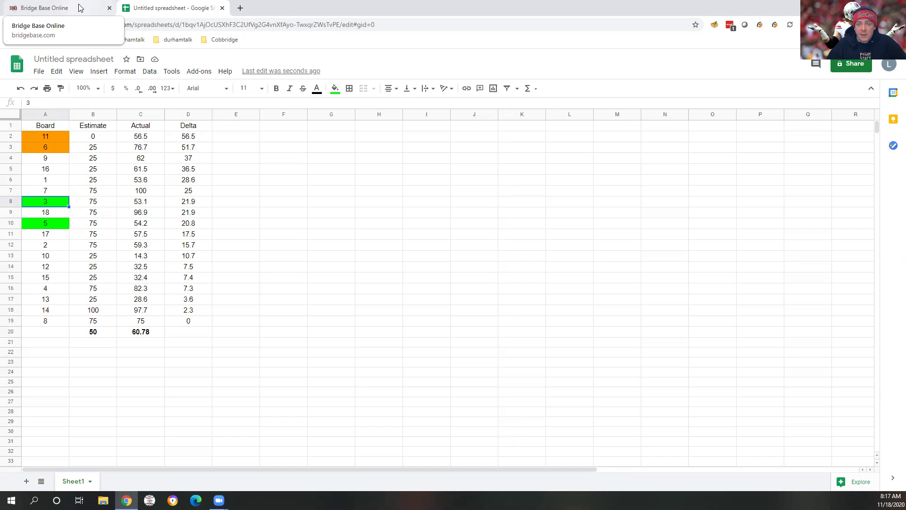
- Switch to Bridge Base Online, open board 11 from the tournament results, and widen the history area to about two thirds of the window
click(79, 7)
click(164, 7)
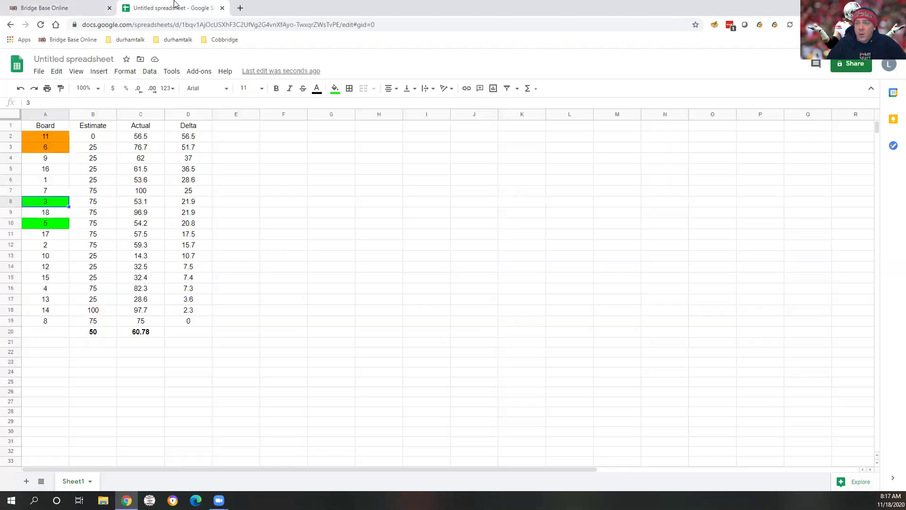
click(76, 8)
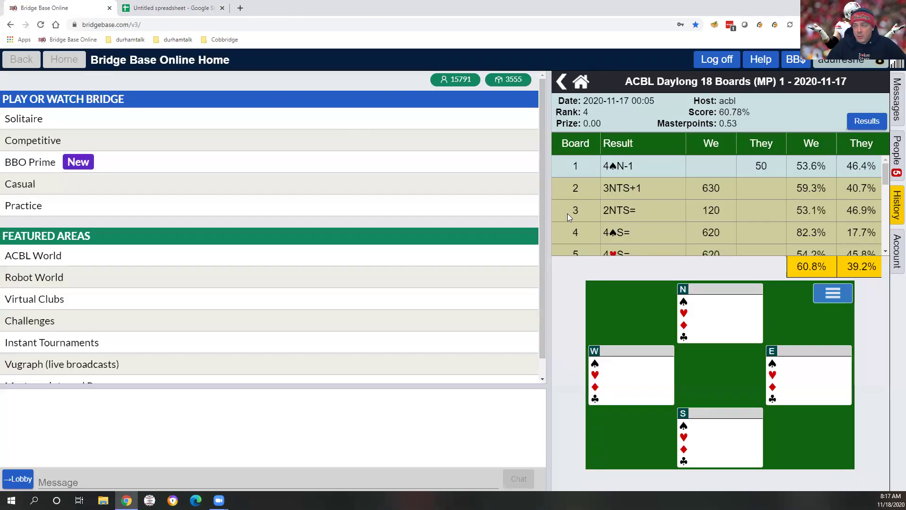
click(885, 252)
scroll(885, 252, down, 2)
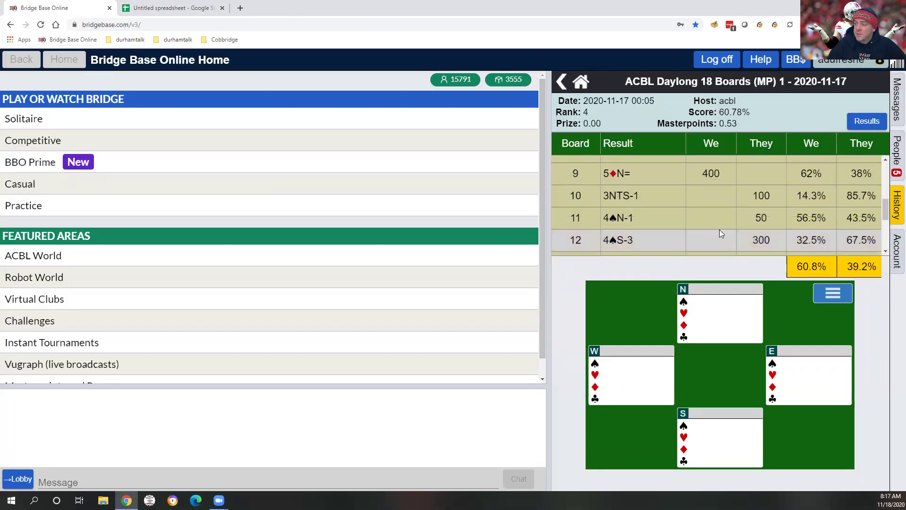
click(706, 218)
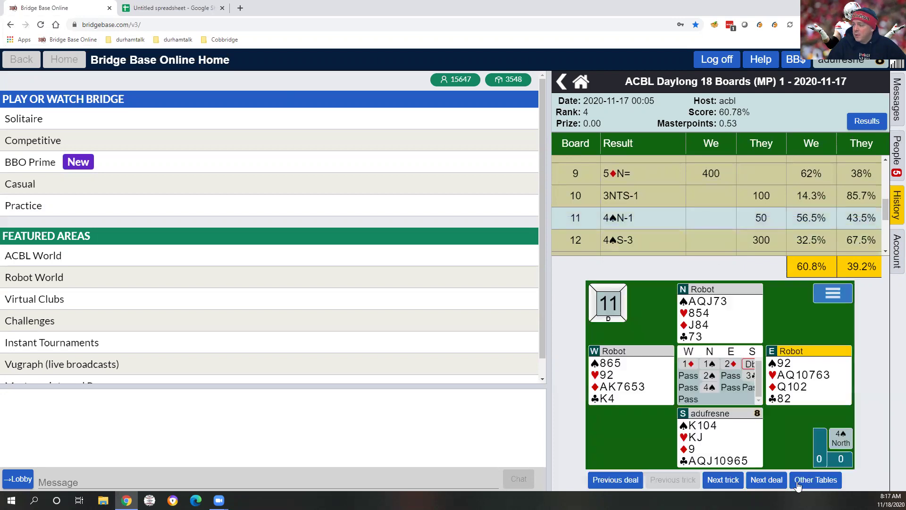
drag(544, 368, 273, 368)
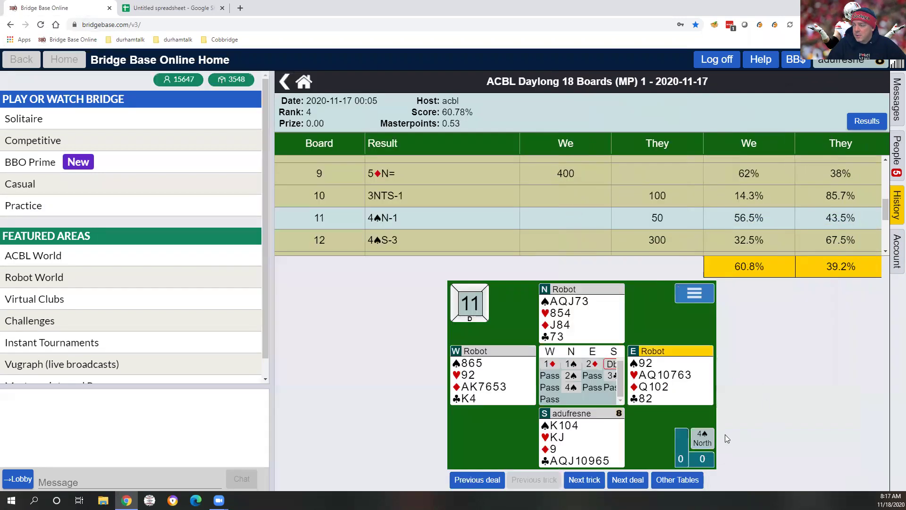
- Display the other tables' results for board 11 and compare their contracts and percentages across the whole list
click(683, 479)
scroll(670, 236, down, 5)
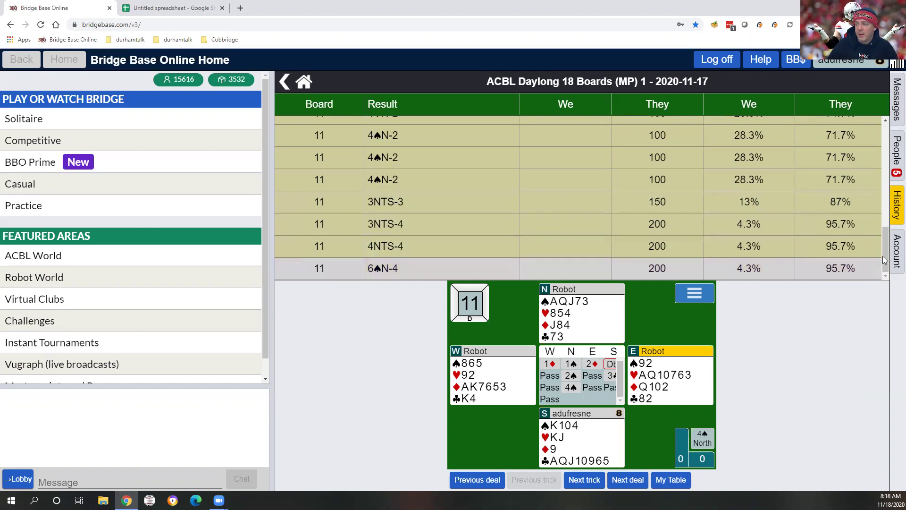
drag(886, 255, 891, 146)
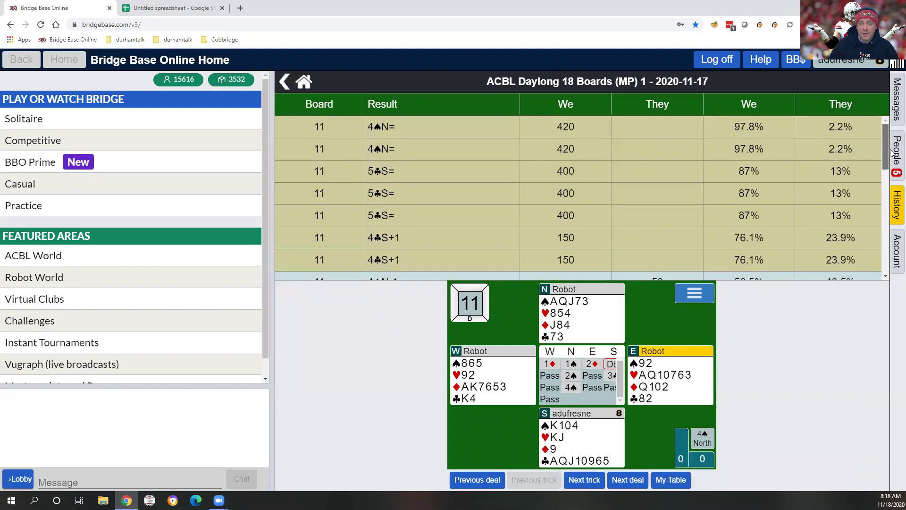
scroll(891, 163, down, 1)
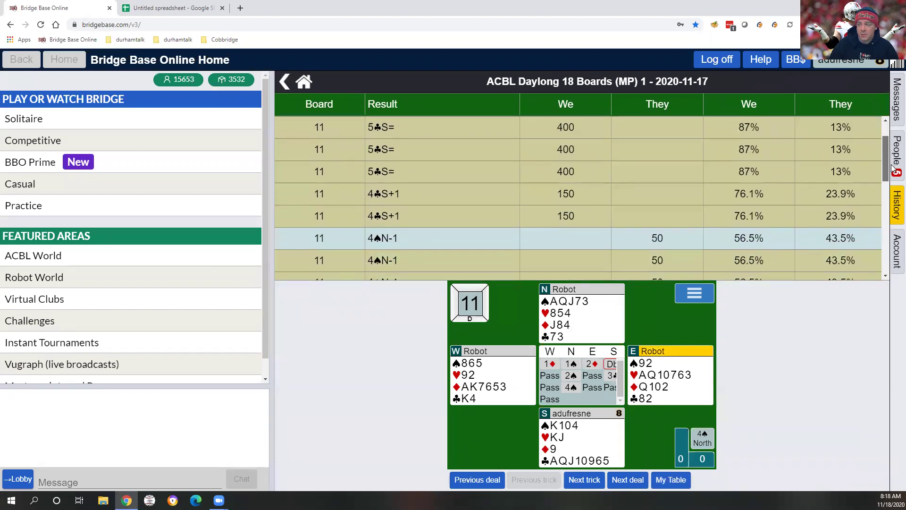
scroll(892, 182, down, 1)
drag(892, 183, 892, 266)
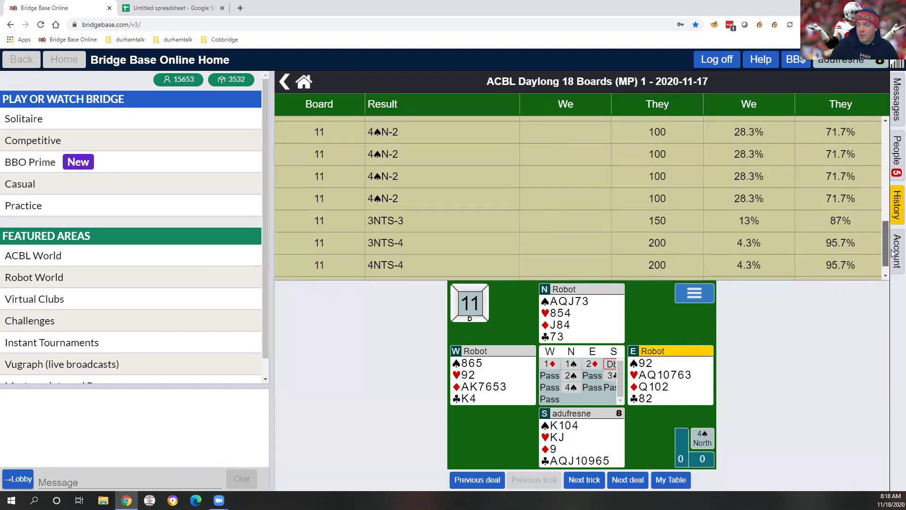
mouse_move(892, 268)
mouse_down()
mouse_move(892, 257)
mouse_move(893, 265)
mouse_up()
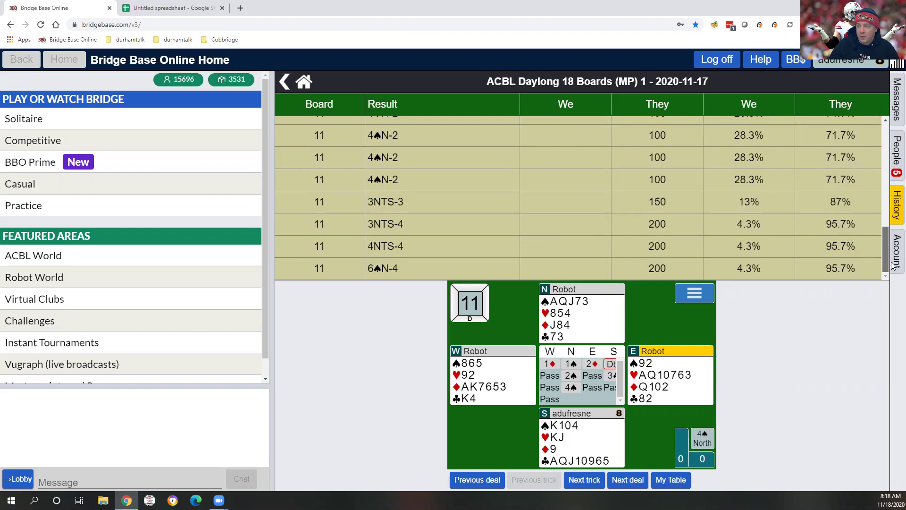
drag(892, 262, 893, 166)
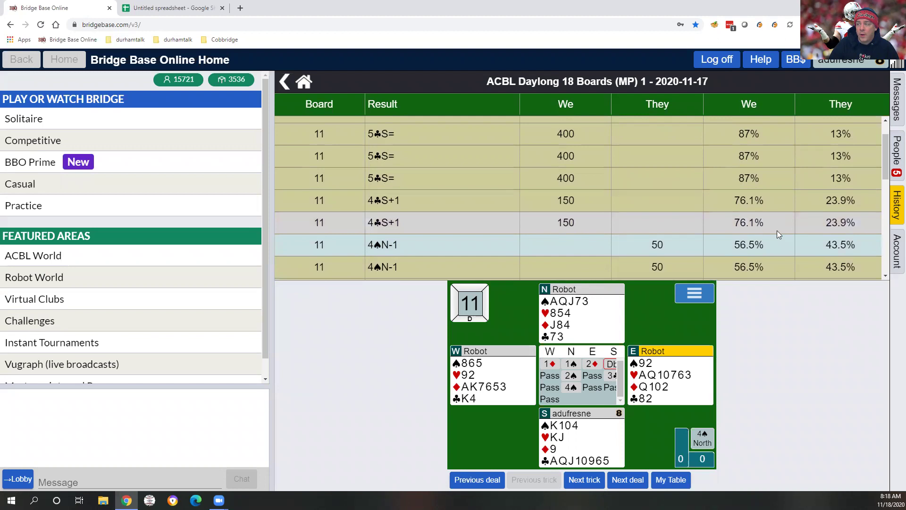